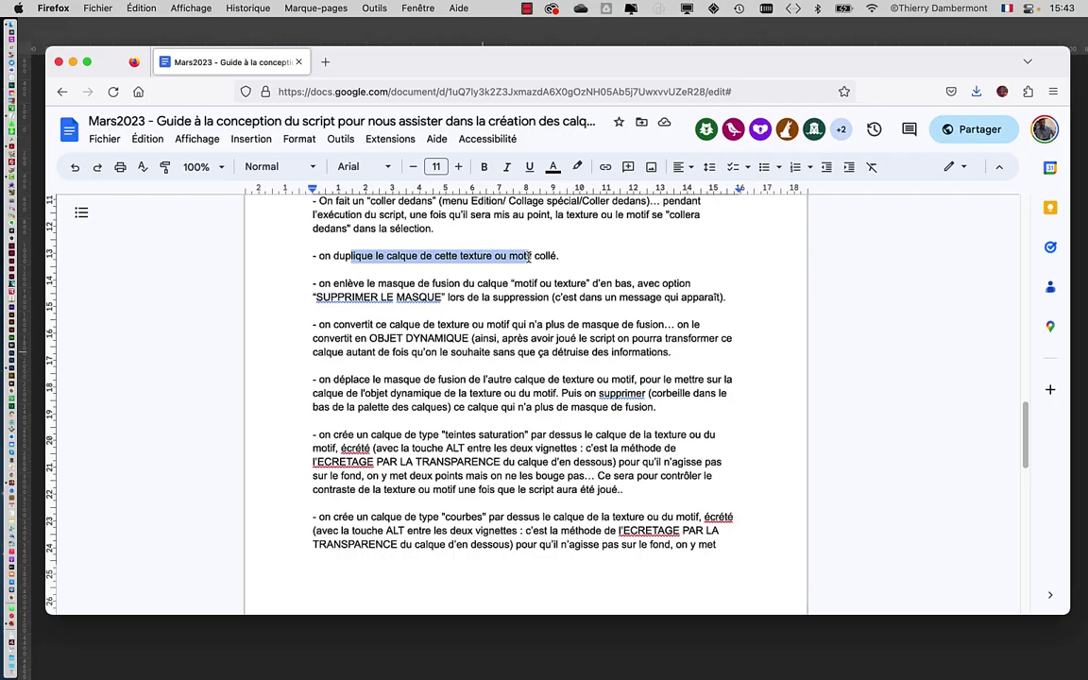
# Switch to Photoshop and duplicate the floral pattern layer Calque 1 together with its layer mask.
pyautogui.press('super+Tab')
pyautogui.click(371, 352)
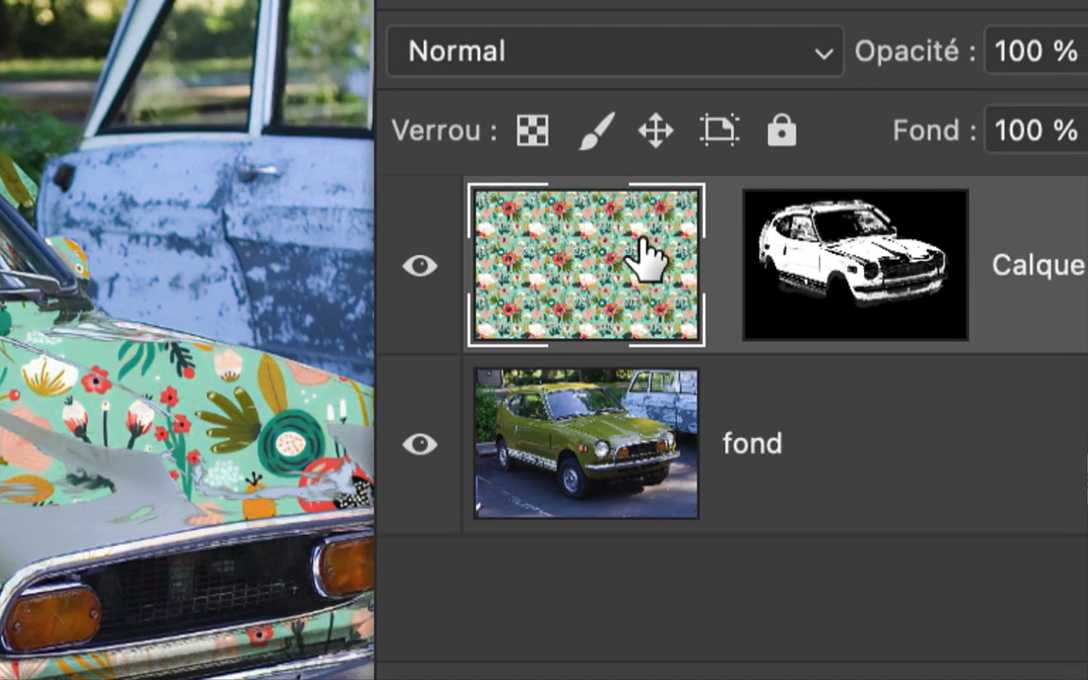
pyautogui.moveTo(498, 134); pyautogui.dragTo(616, 149)
pyautogui.moveTo(664, 250); pyautogui.dragTo(1087, 648)
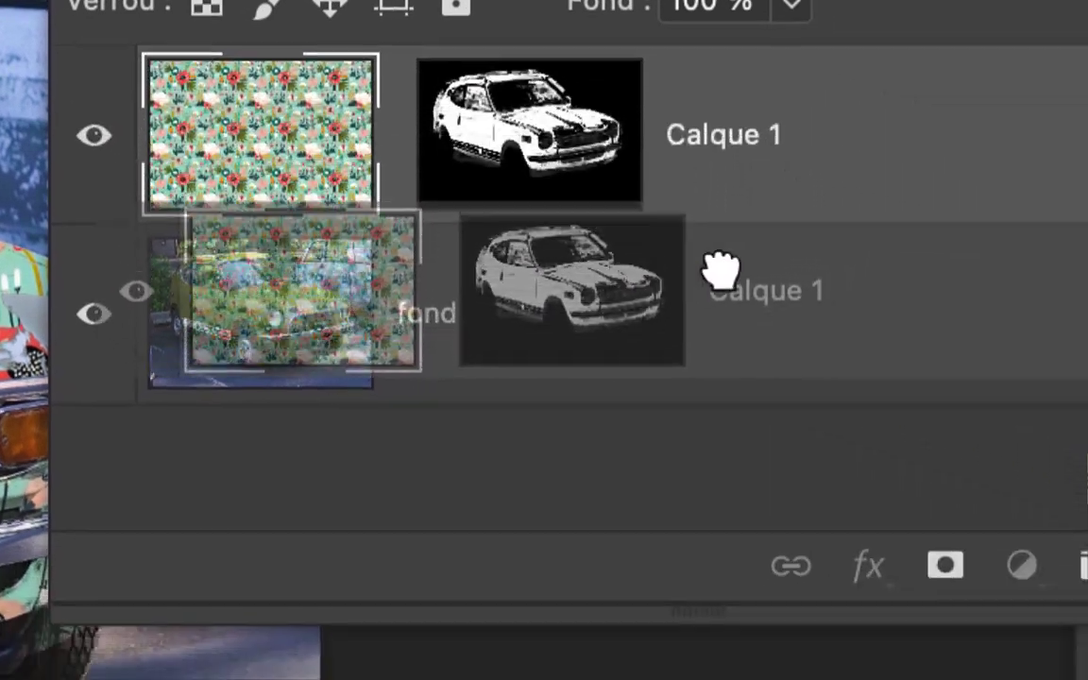
pyautogui.moveTo(812, 331); pyautogui.dragTo(816, 337)
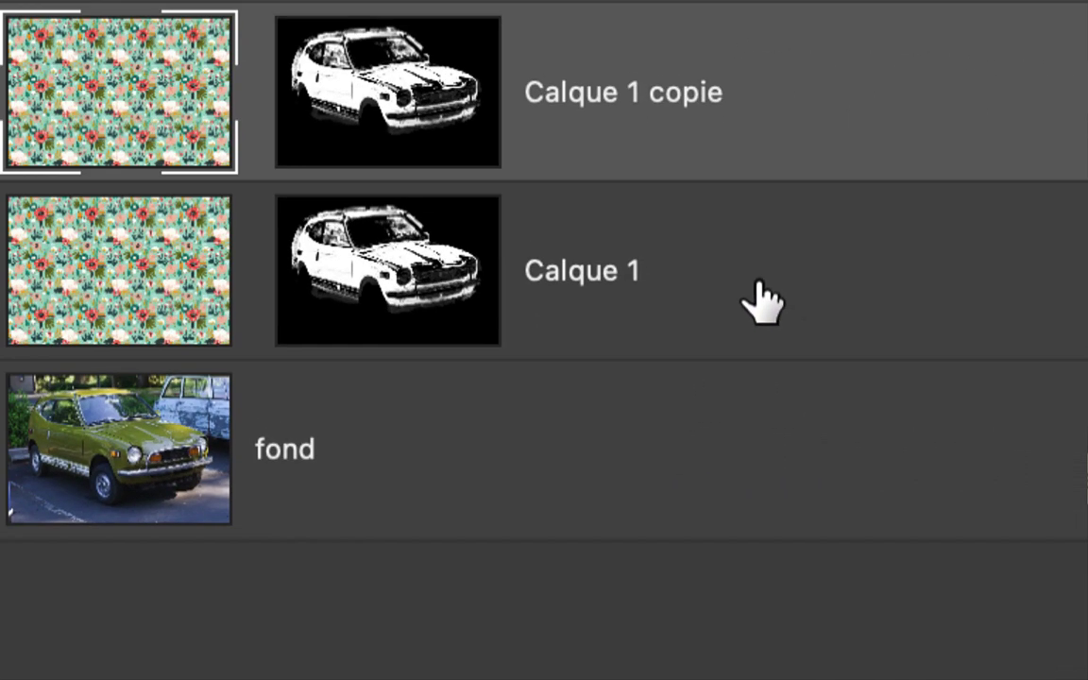
# Delete the layer mask of the lower pattern layer, Calque 1, without applying it to the layer.
pyautogui.click(902, 263)
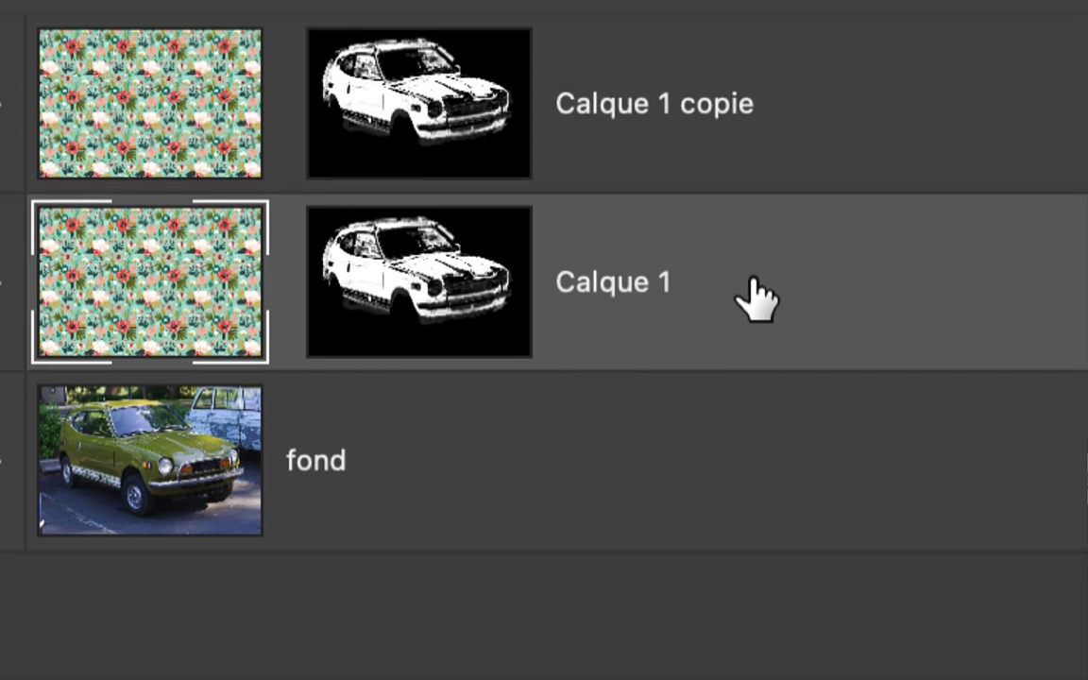
pyautogui.rightClick(753, 284)
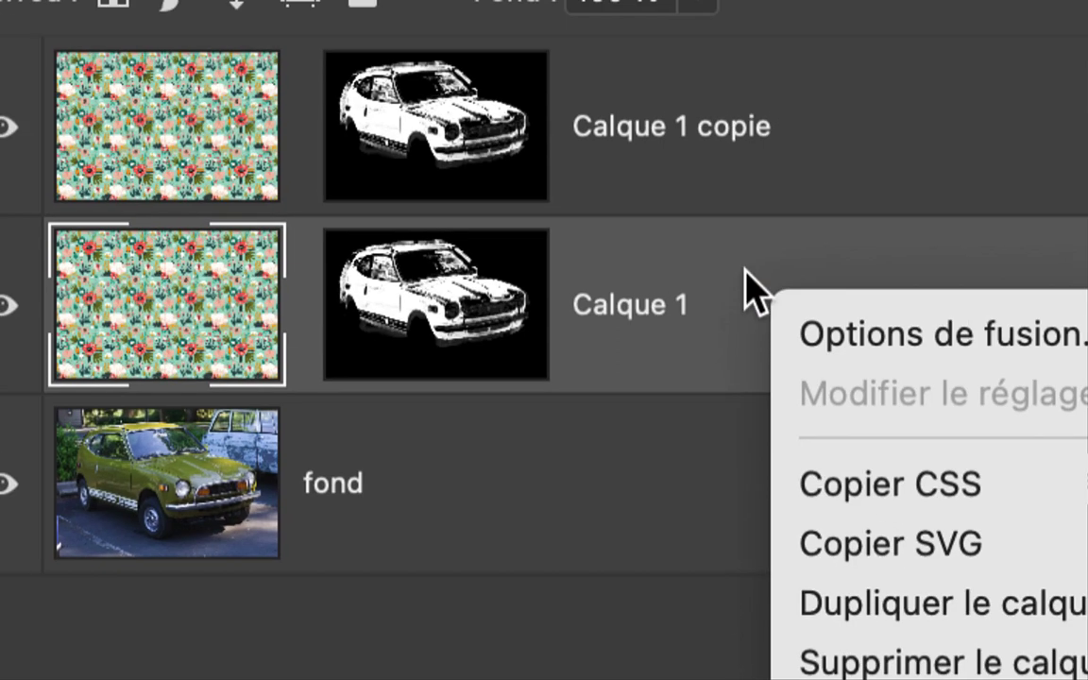
pyautogui.click(746, 284)
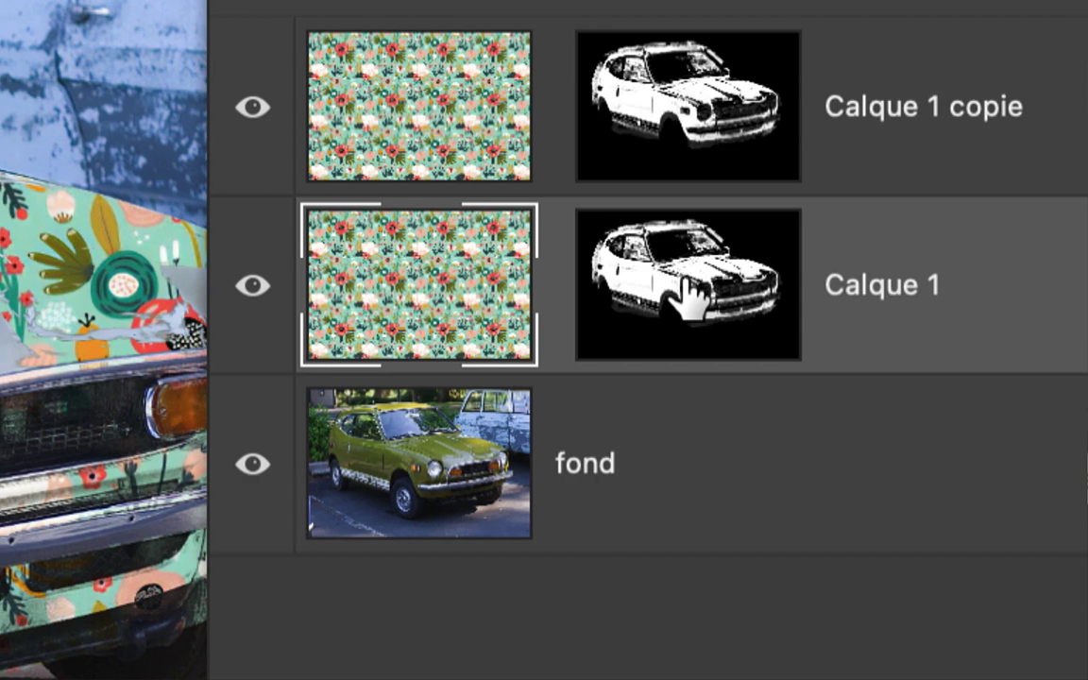
pyautogui.click(860, 300)
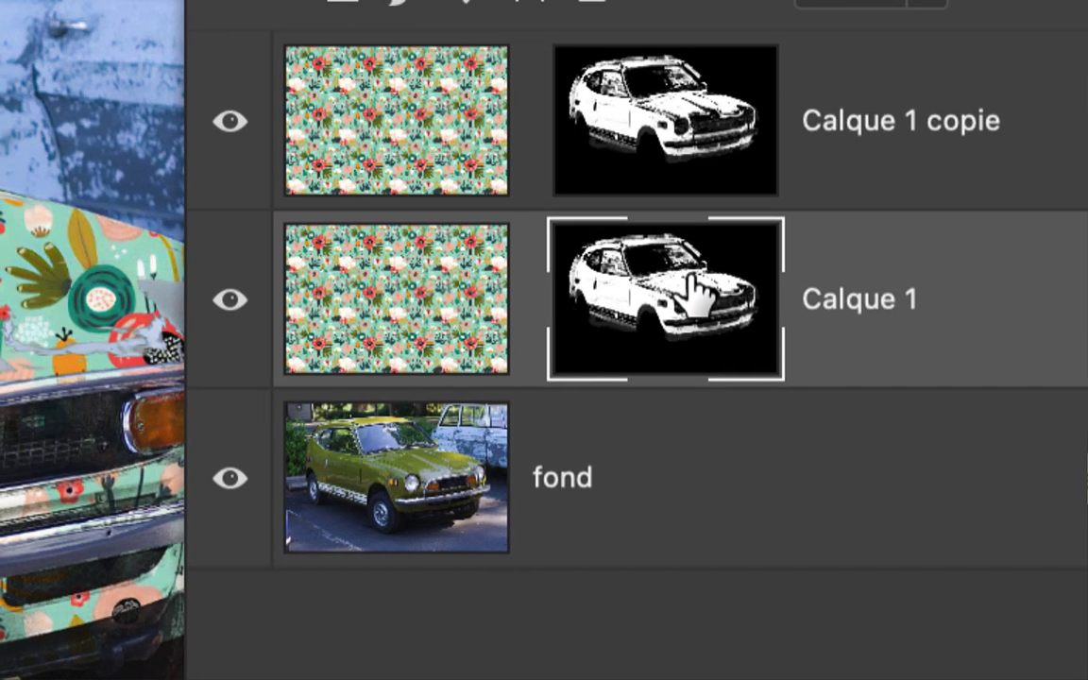
pyautogui.moveTo(697, 293); pyautogui.dragTo(1087, 679)
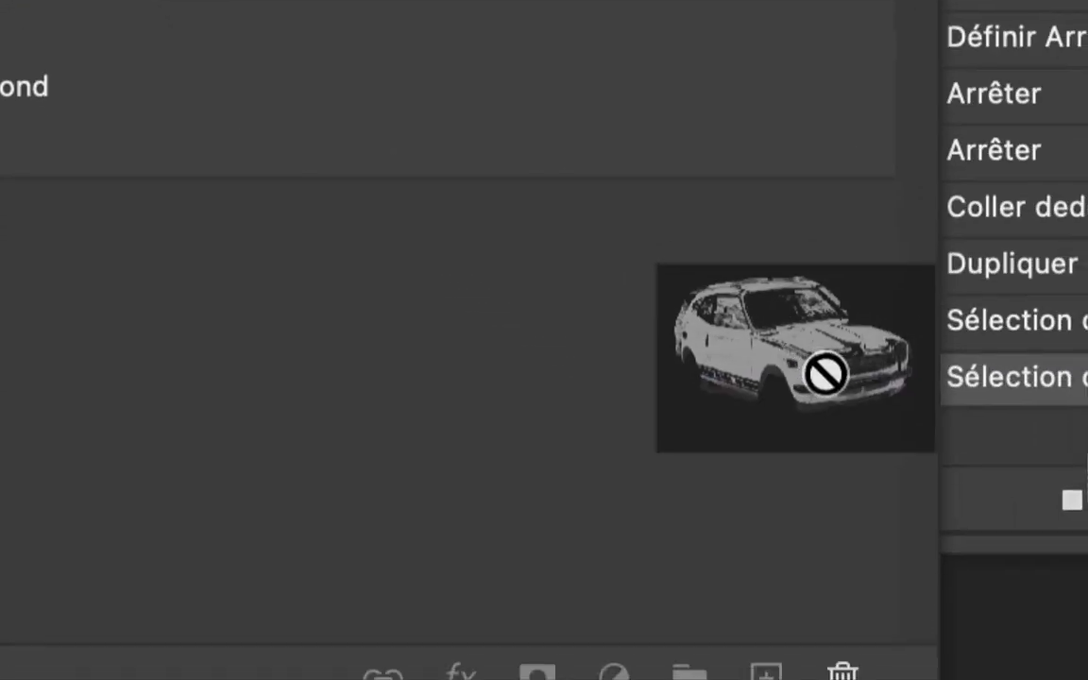
pyautogui.moveTo(825, 375); pyautogui.dragTo(850, 672)
pyautogui.moveTo(827, 435); pyautogui.dragTo(829, 436)
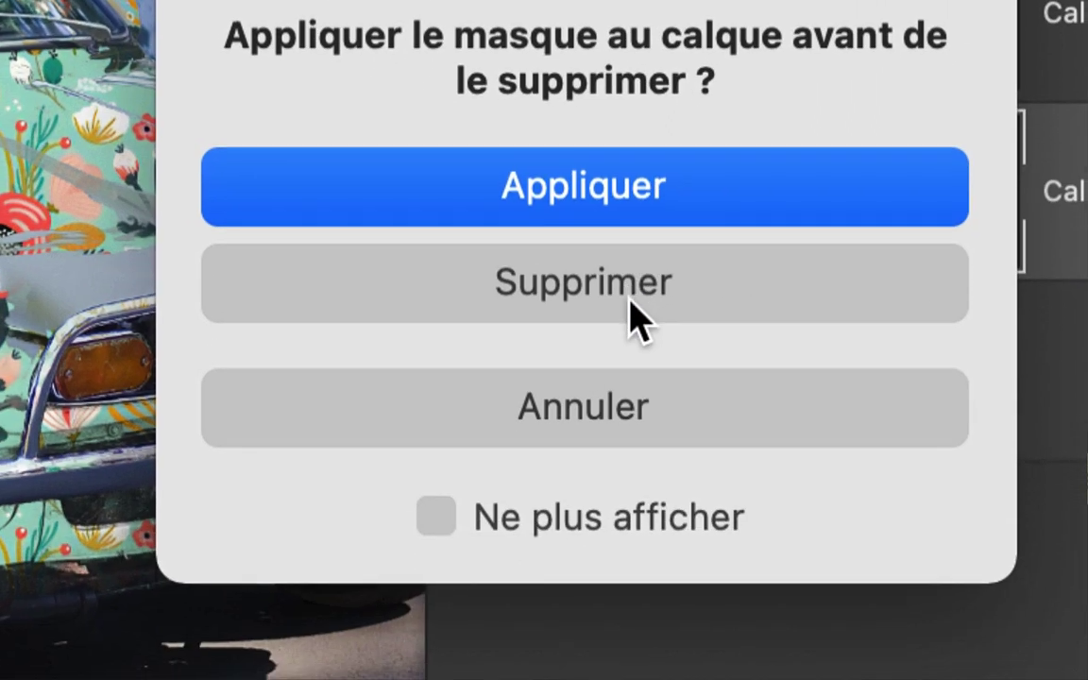
pyautogui.click(631, 312)
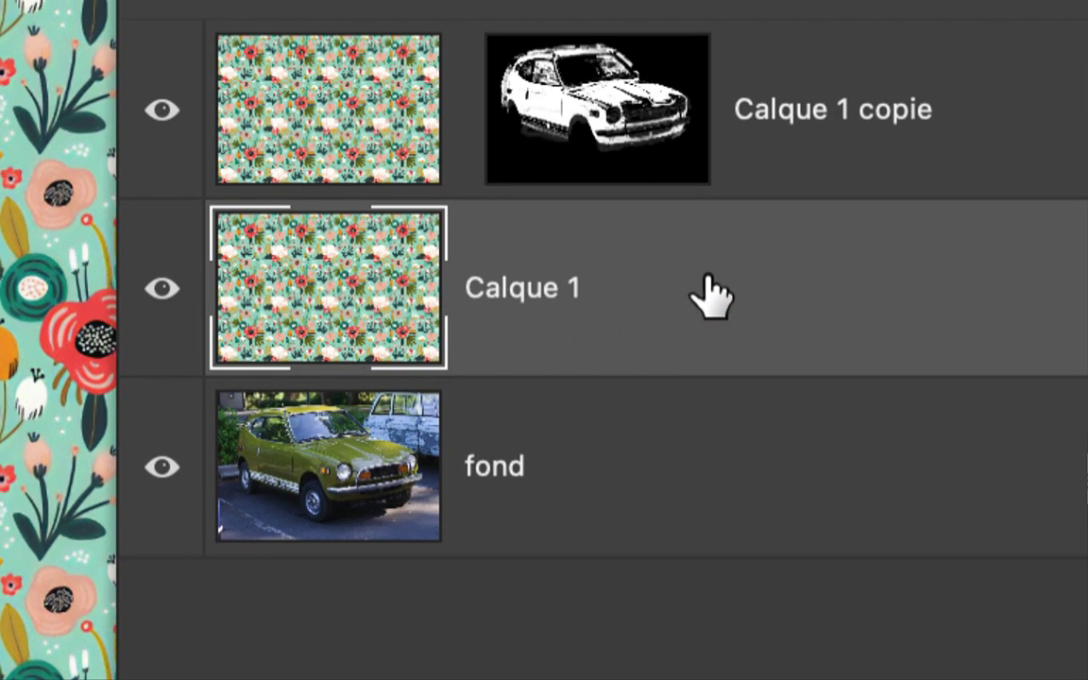
# Convert the unmasked Calque 1 pattern layer to a smart object.
pyautogui.rightClick(707, 279)
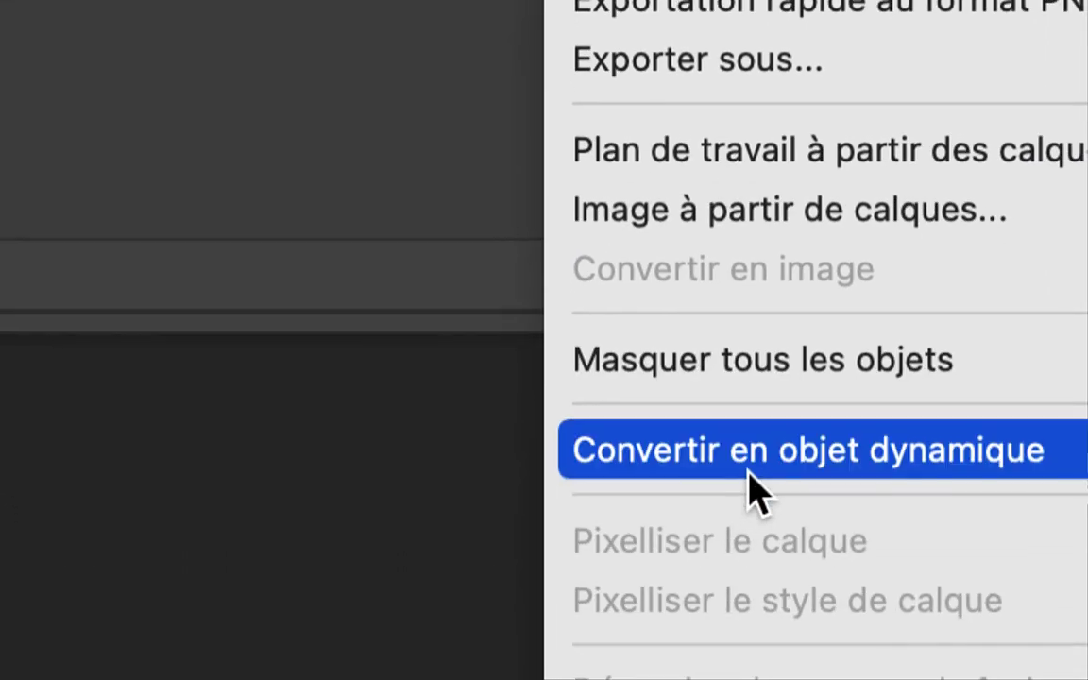
pyautogui.click(754, 488)
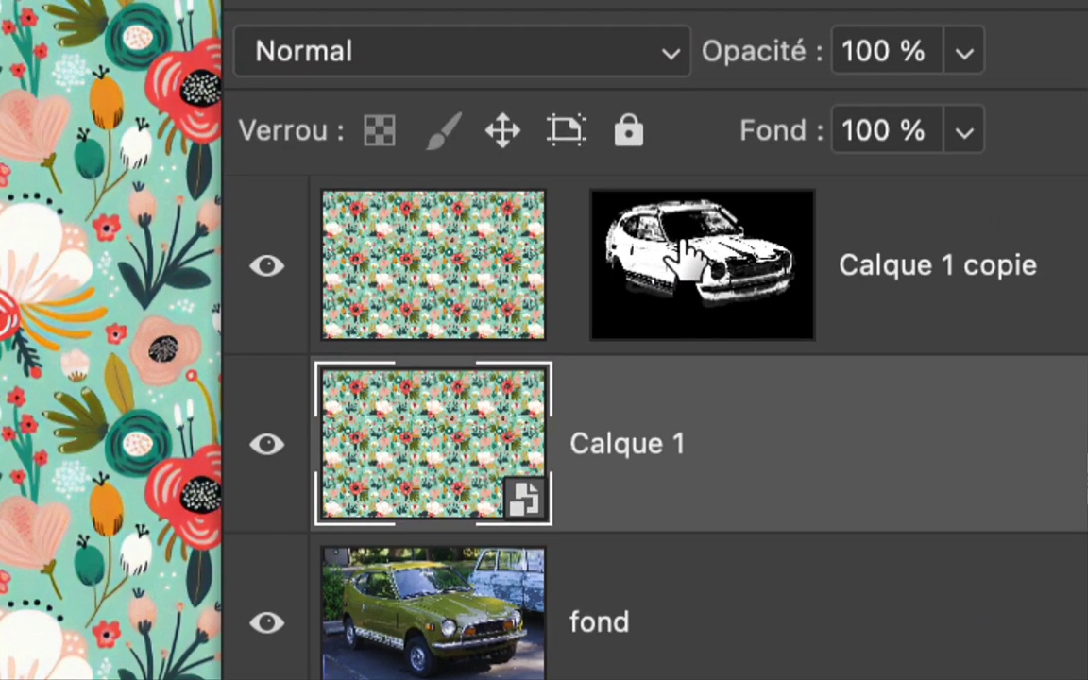
# Move the car-shaped mask from Calque 1 copie onto the Calque 1 smart object and delete Calque 1 copie.
pyautogui.click(822, 93)
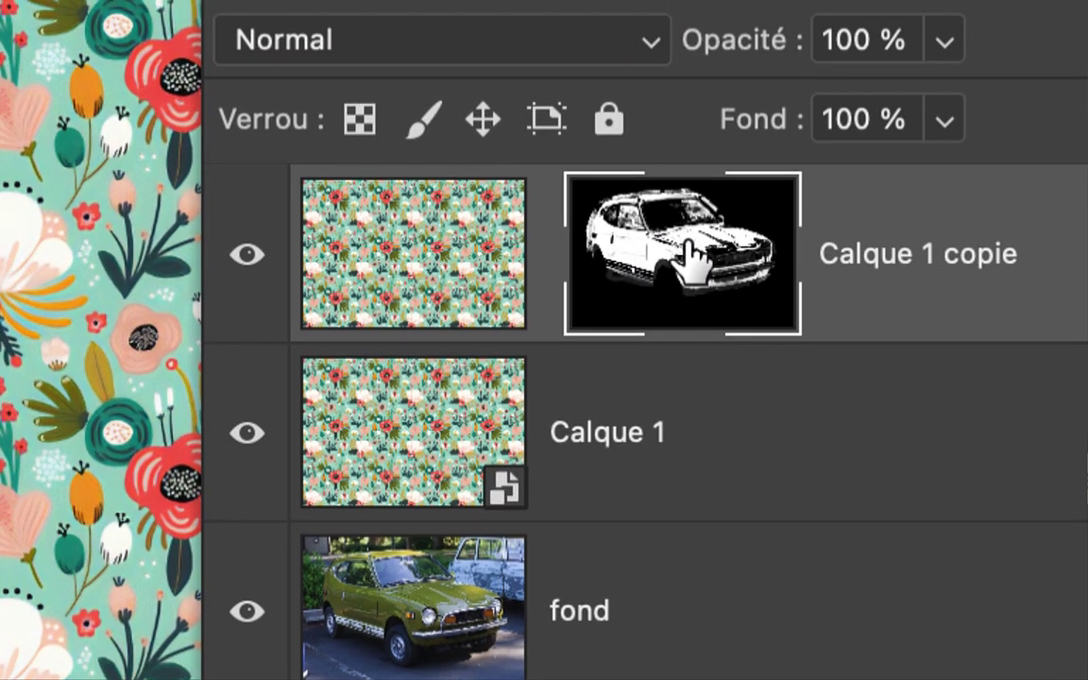
pyautogui.moveTo(693, 251); pyautogui.dragTo(677, 412)
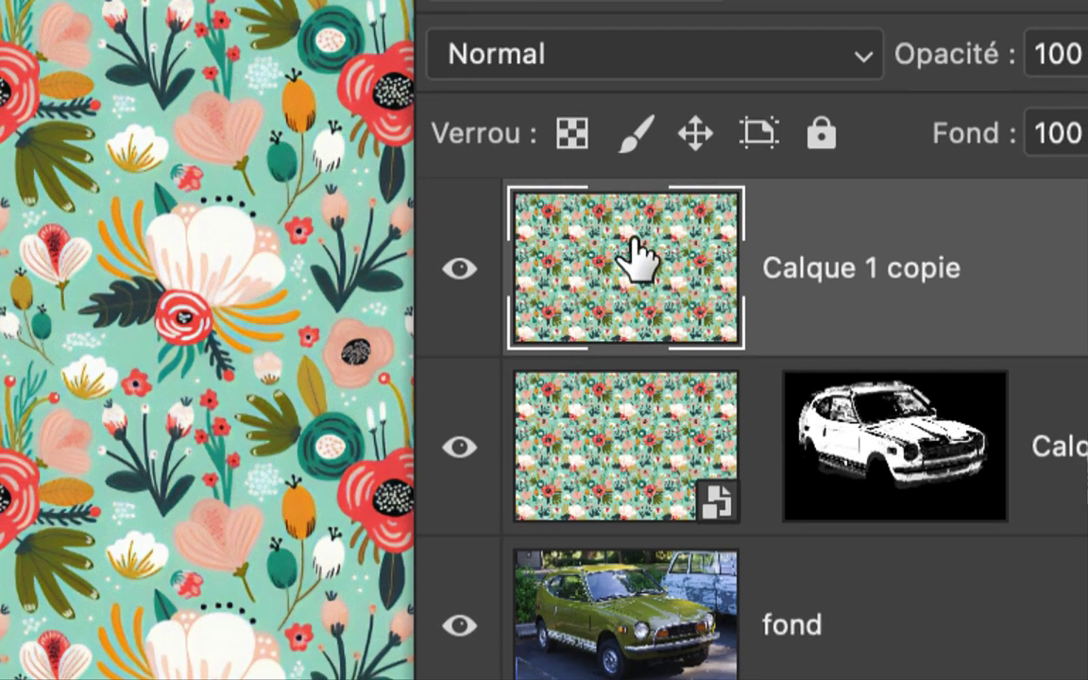
pyautogui.moveTo(635, 260); pyautogui.dragTo(1087, 679)
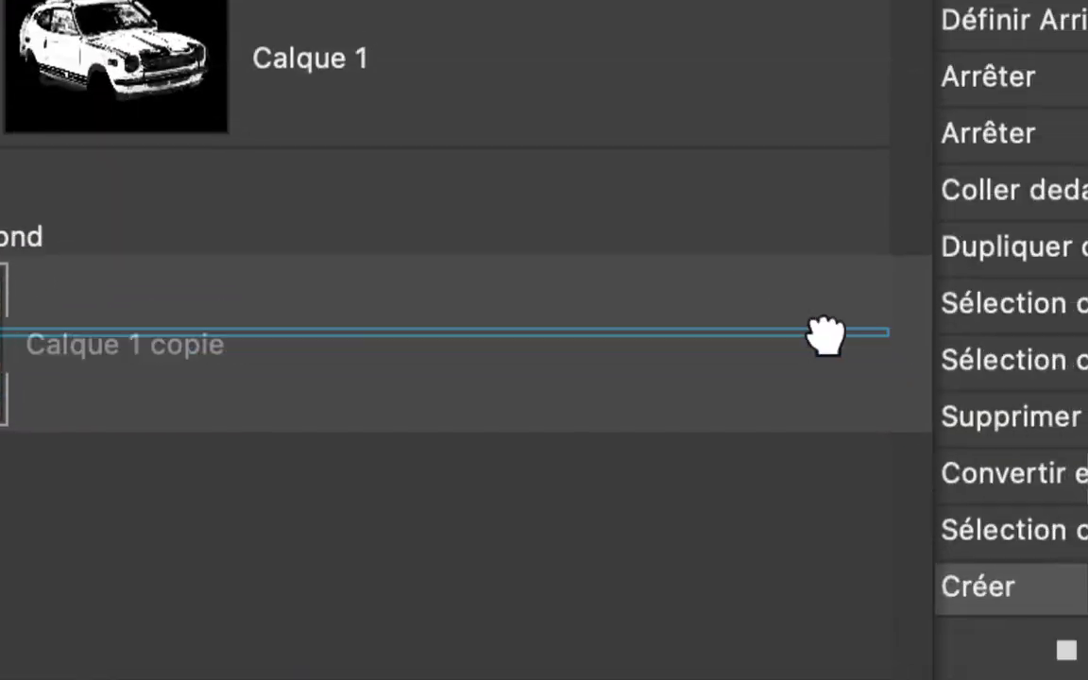
pyautogui.moveTo(839, 386); pyautogui.dragTo(790, 624)
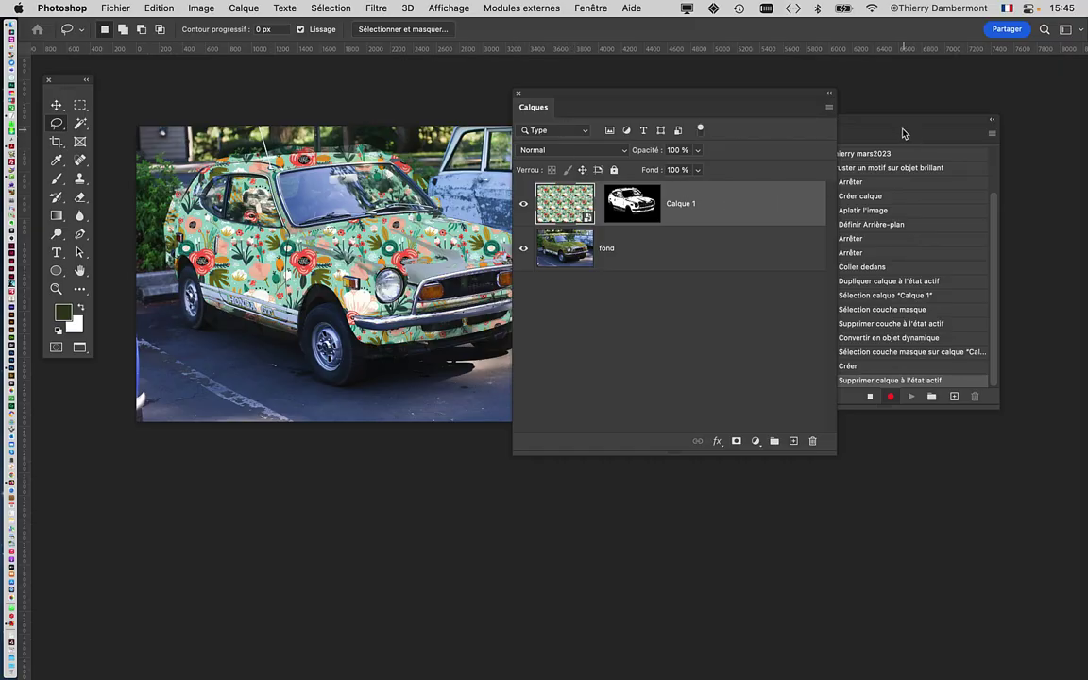
# Place the Layers and Actions panels side by side and stop recording the action.
pyautogui.moveTo(894, 125); pyautogui.dragTo(211, 382)
pyautogui.moveTo(557, 99); pyautogui.dragTo(711, 98)
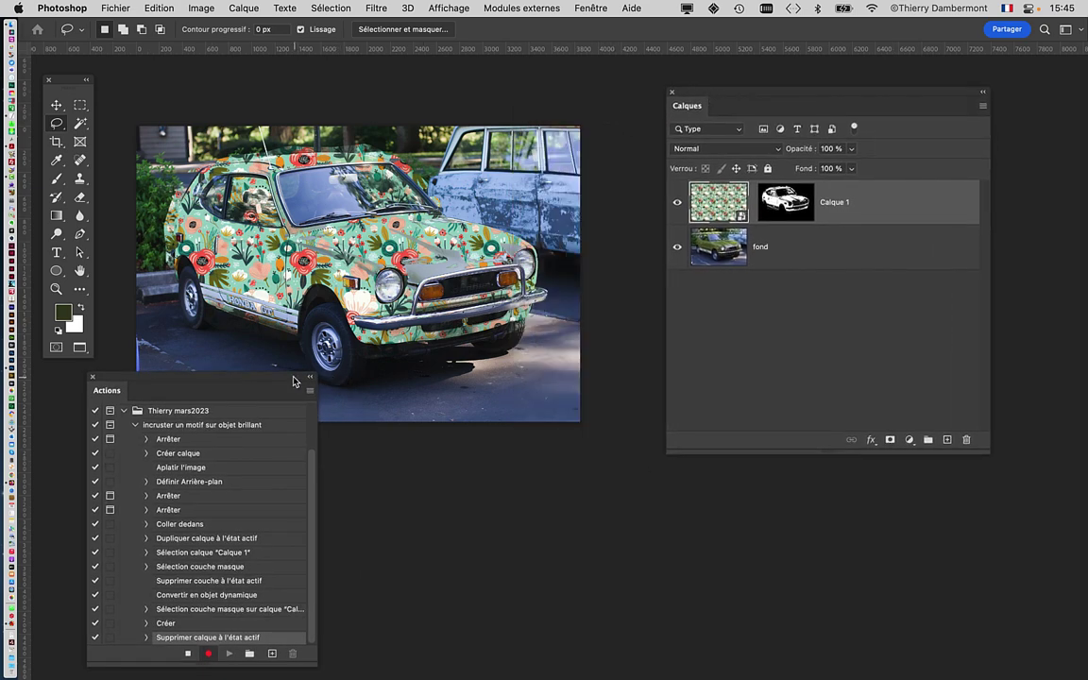
pyautogui.moveTo(294, 381); pyautogui.dragTo(589, 102)
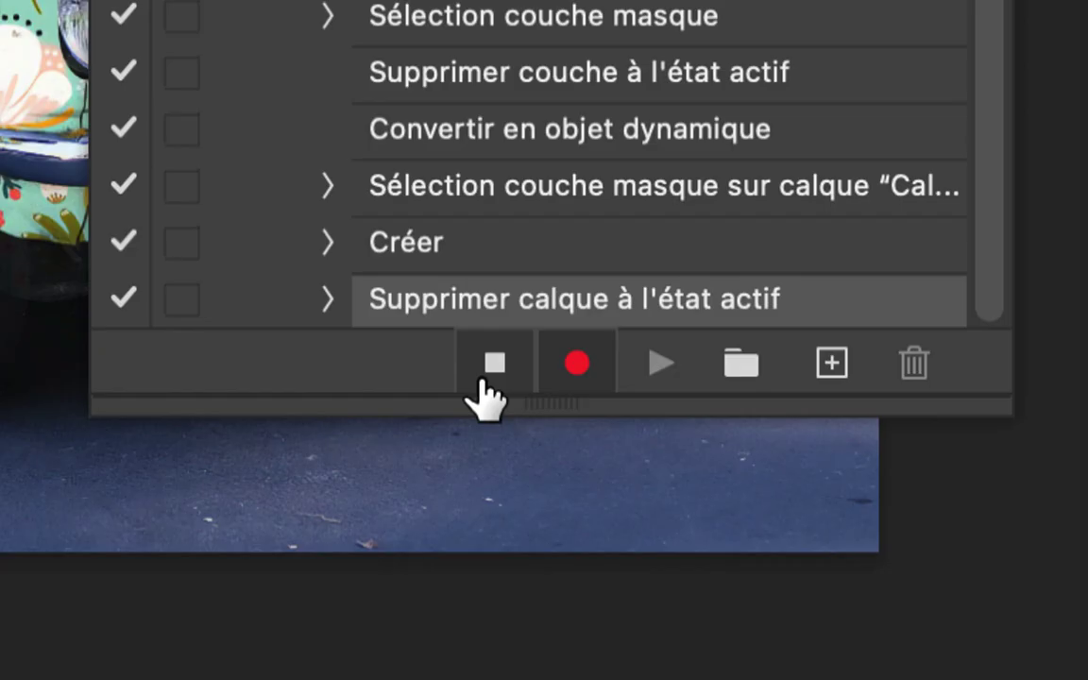
pyautogui.click(485, 381)
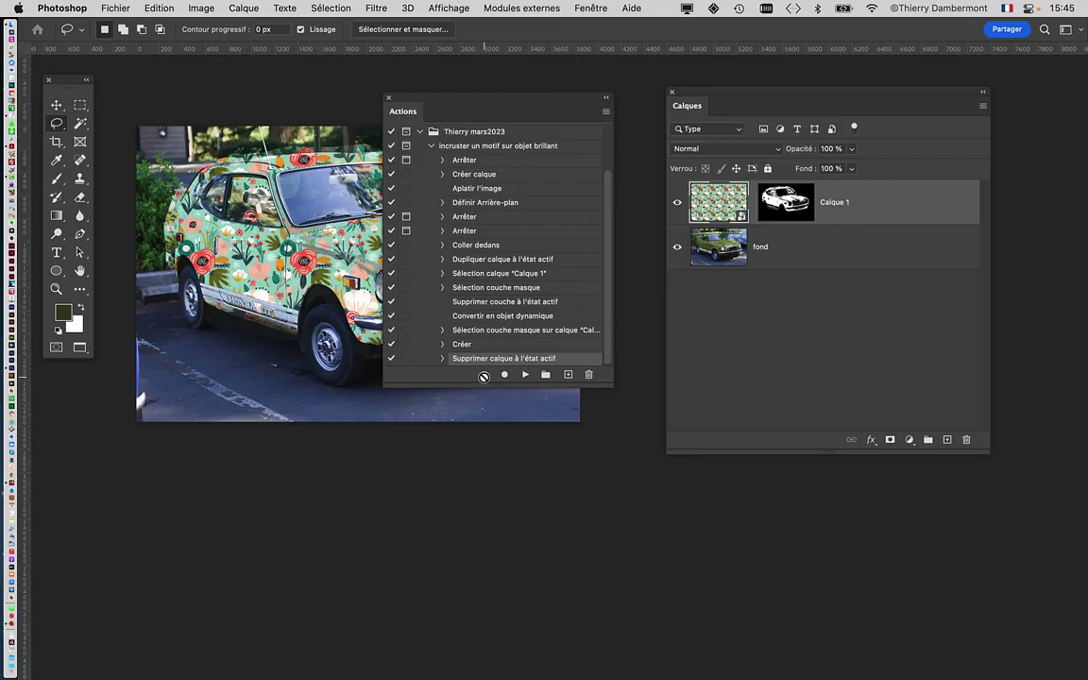
# Shrink the Layers panel, move it and the Actions panel further apart, and enlarge the Actions panel.
pyautogui.moveTo(984, 452); pyautogui.dragTo(898, 392)
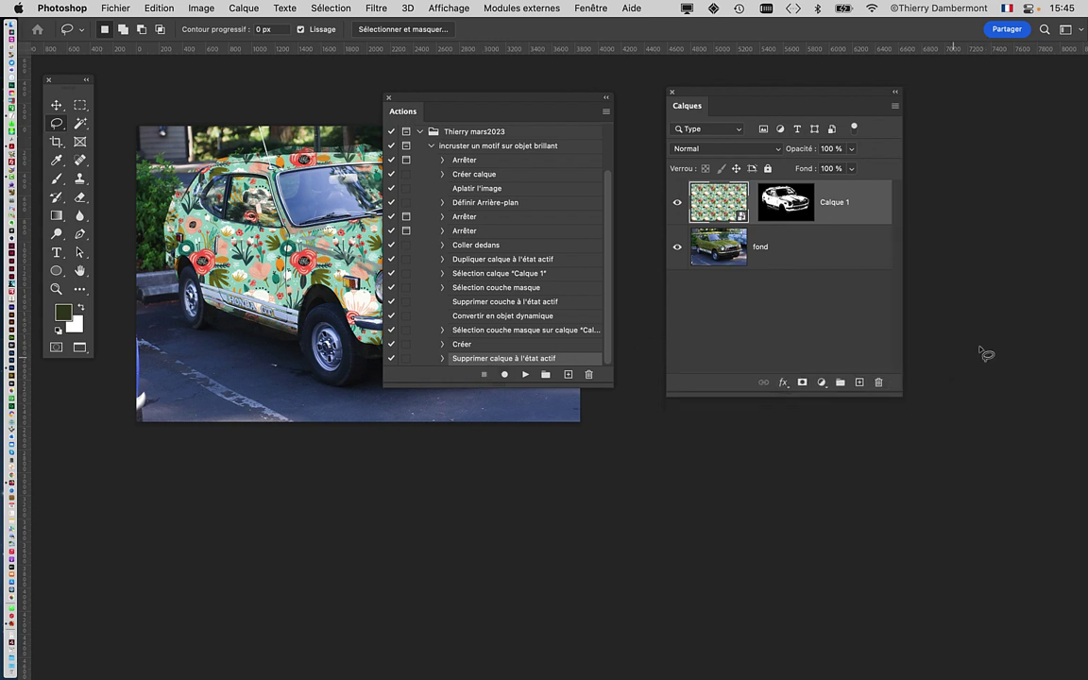
pyautogui.press('super+Tab')
pyautogui.moveTo(752, 98); pyautogui.dragTo(861, 89)
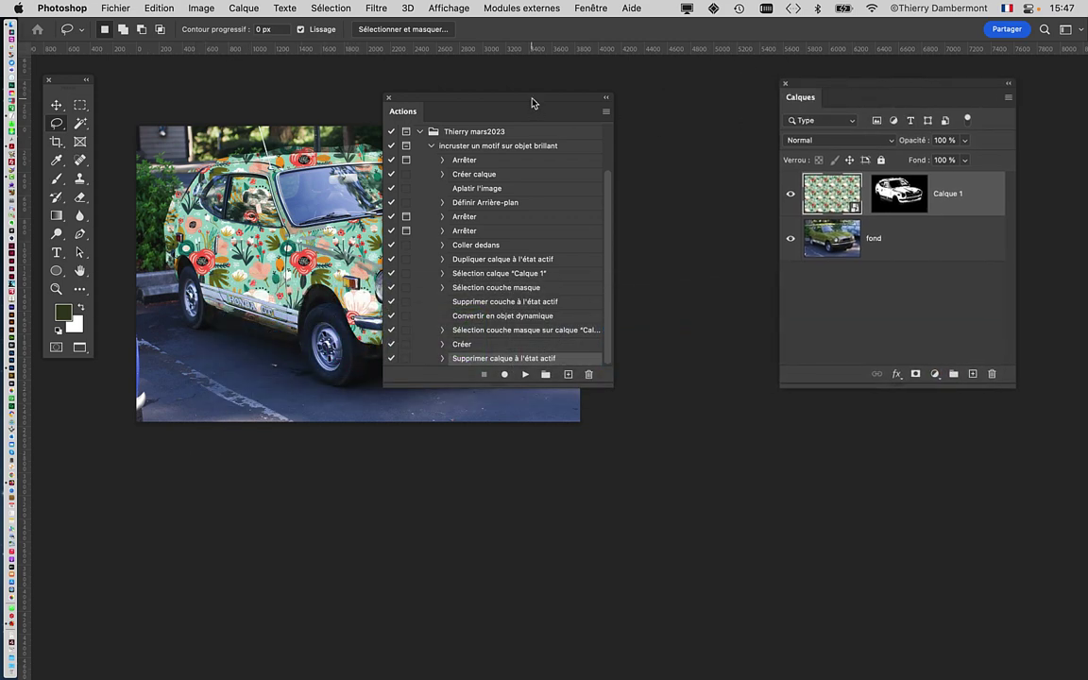
pyautogui.moveTo(531, 102); pyautogui.dragTo(648, 79)
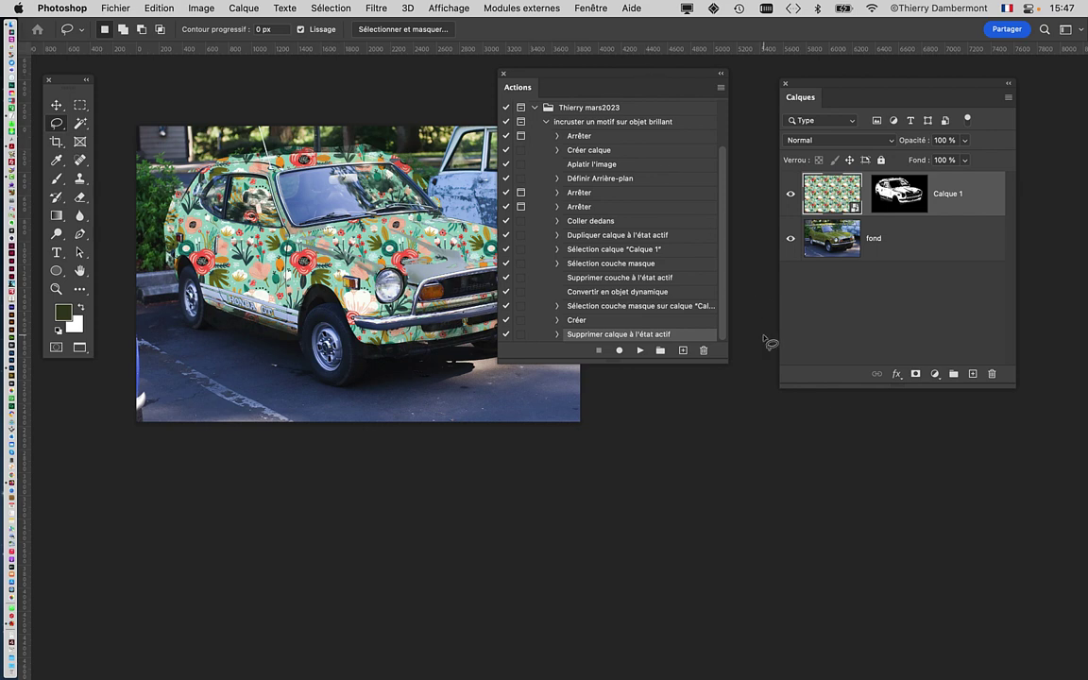
pyautogui.moveTo(727, 360); pyautogui.dragTo(727, 436)
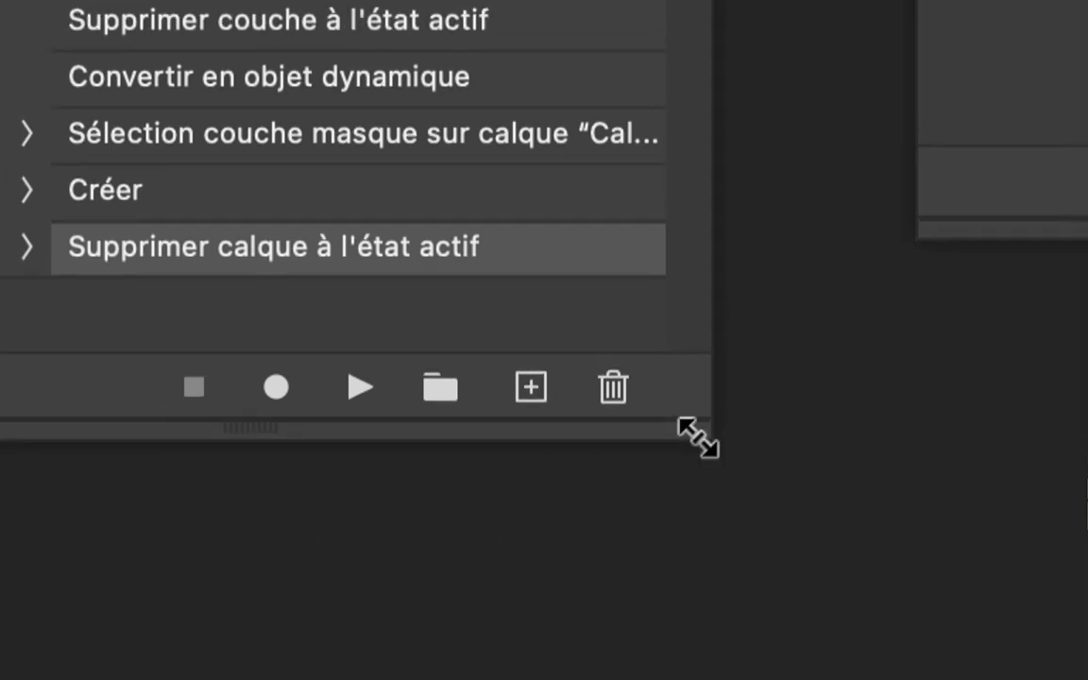
pyautogui.moveTo(699, 439); pyautogui.dragTo(957, 564)
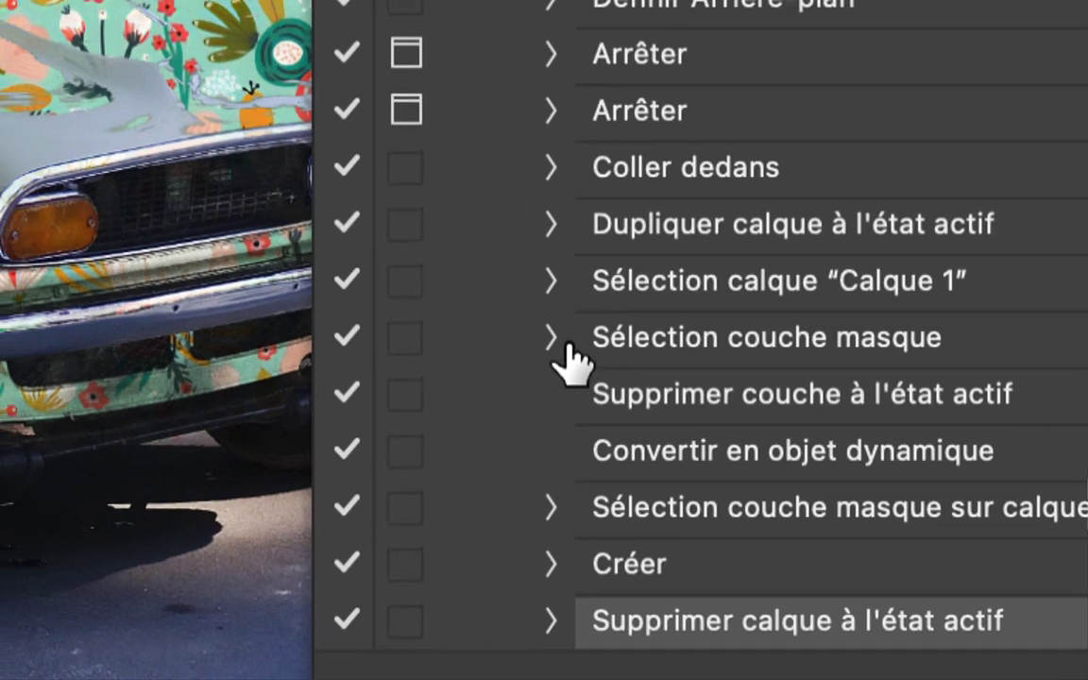
# Inspect the recorded details of the two "Sélection couche masque" commands in the action.
pyautogui.click(554, 338)
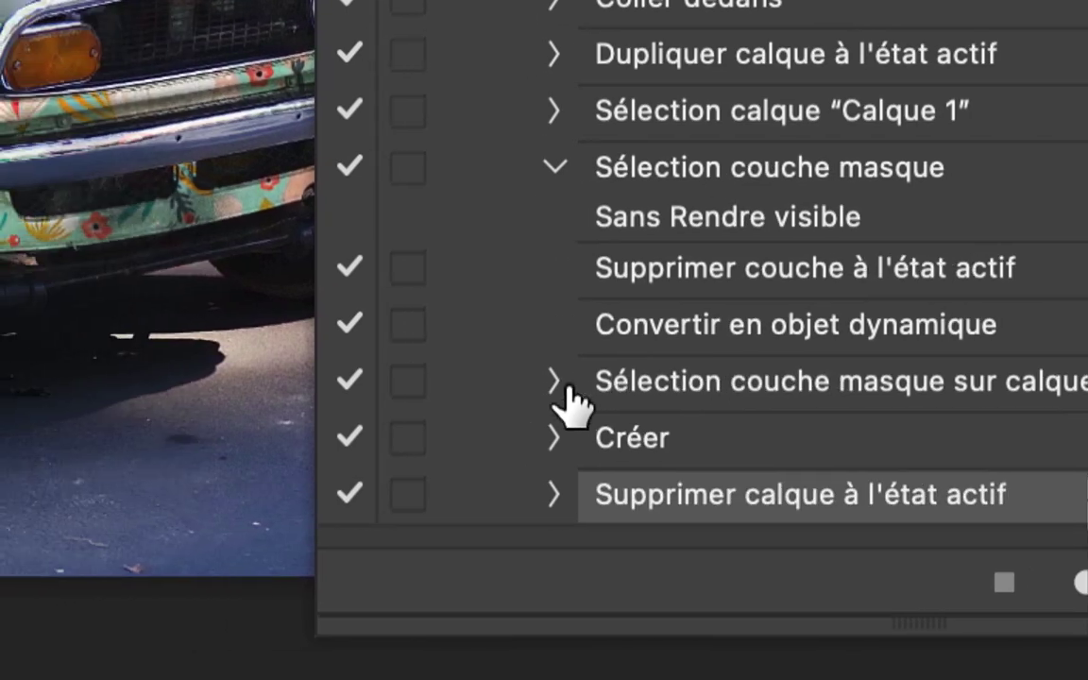
pyautogui.click(557, 384)
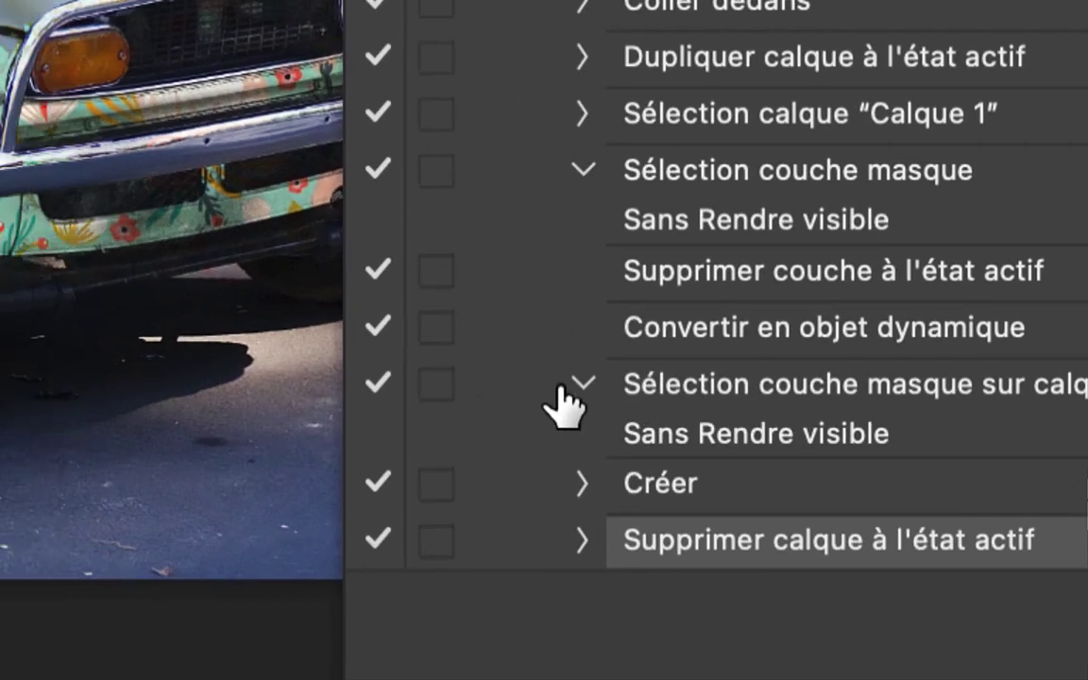
pyautogui.click(249, 281)
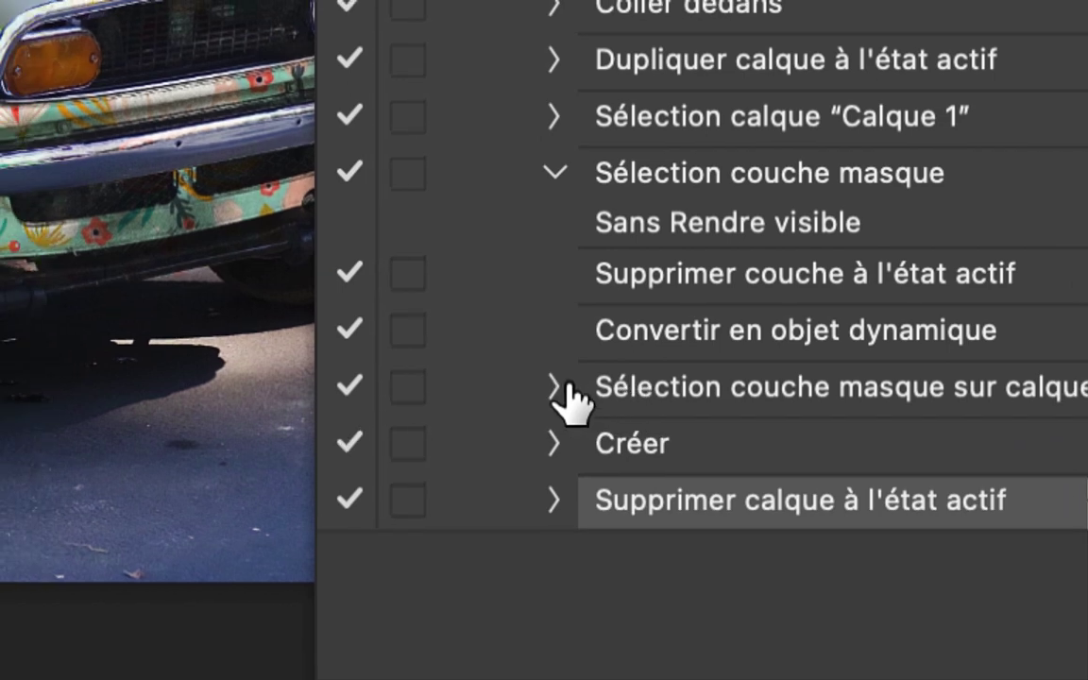
pyautogui.click(564, 383)
pyautogui.click(565, 378)
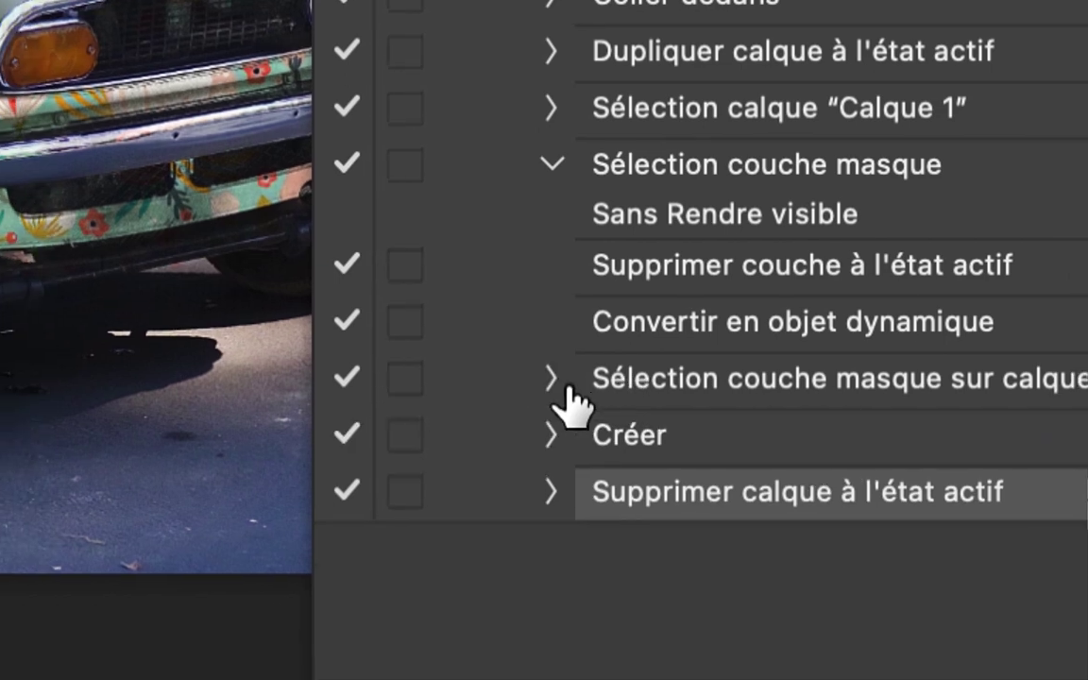